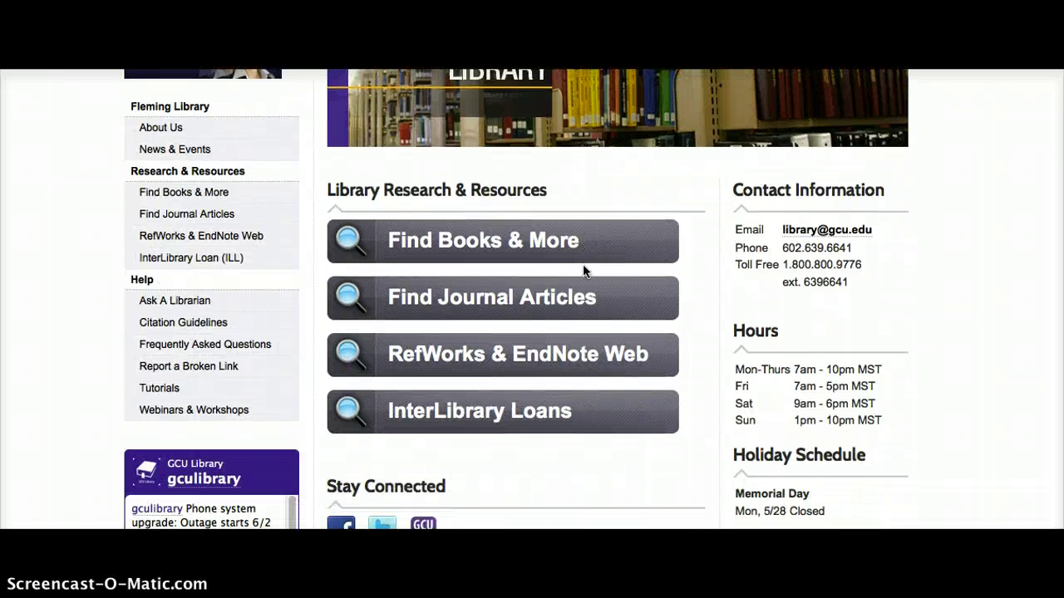
Open the library's journal article databases and browse the database titles starting with E
left_click(498, 309)
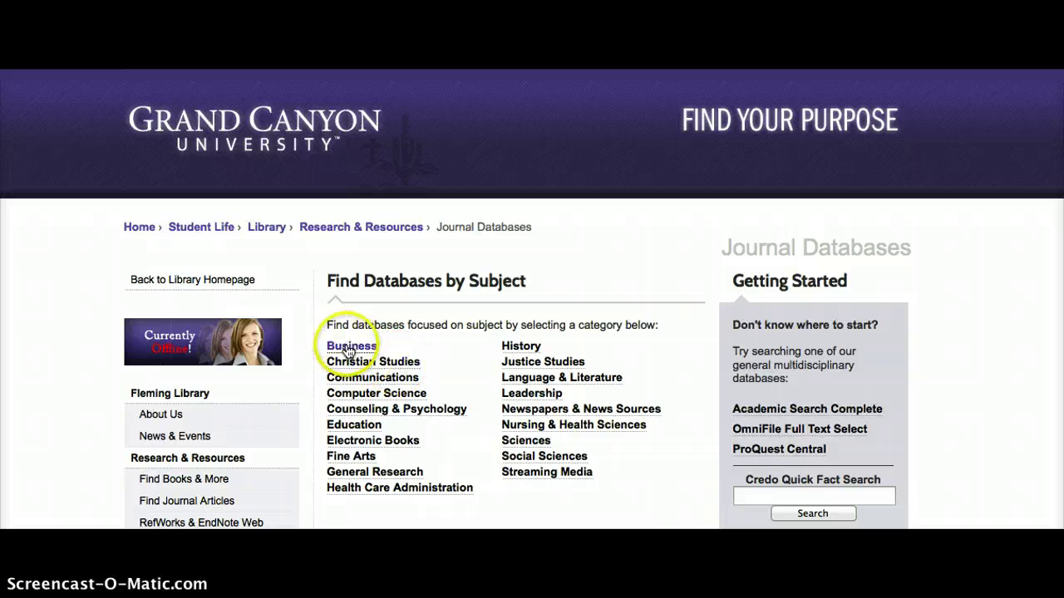
scroll(349, 439, "down", 1)
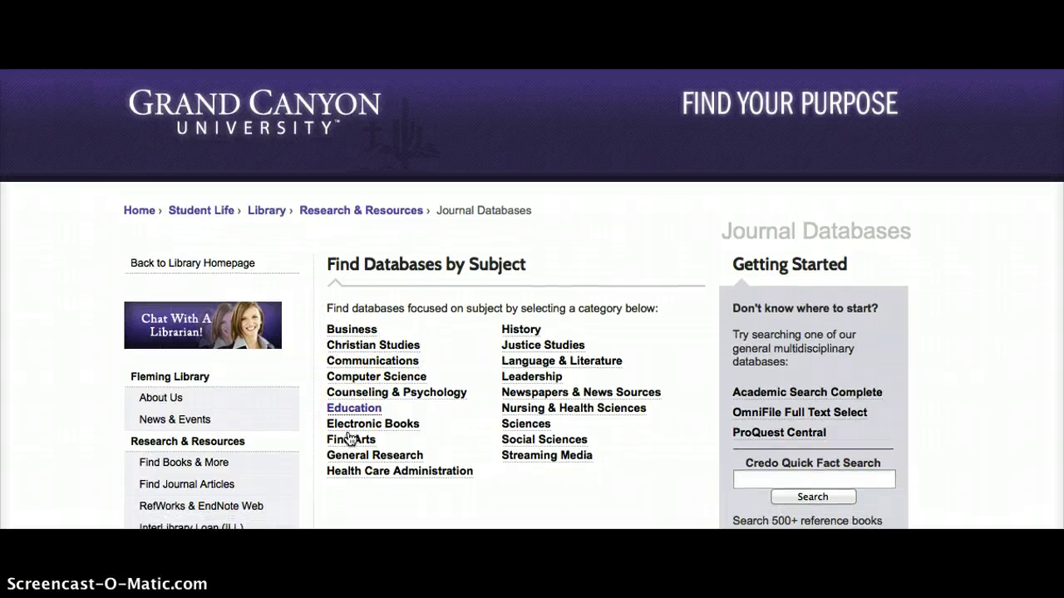
scroll(349, 439, "down", 3)
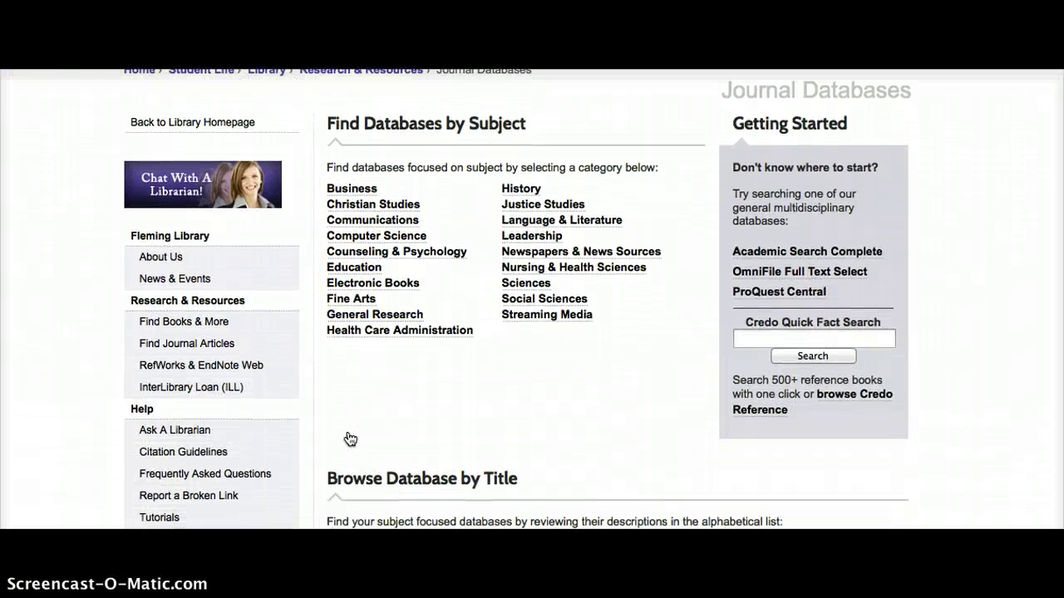
scroll(350, 439, "down", 3)
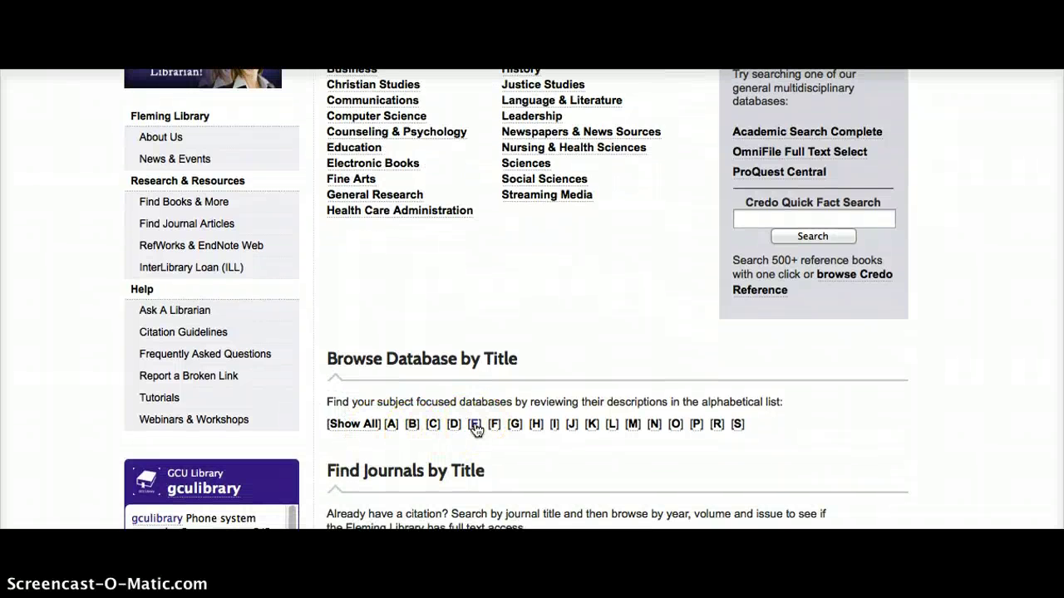
left_click(474, 424)
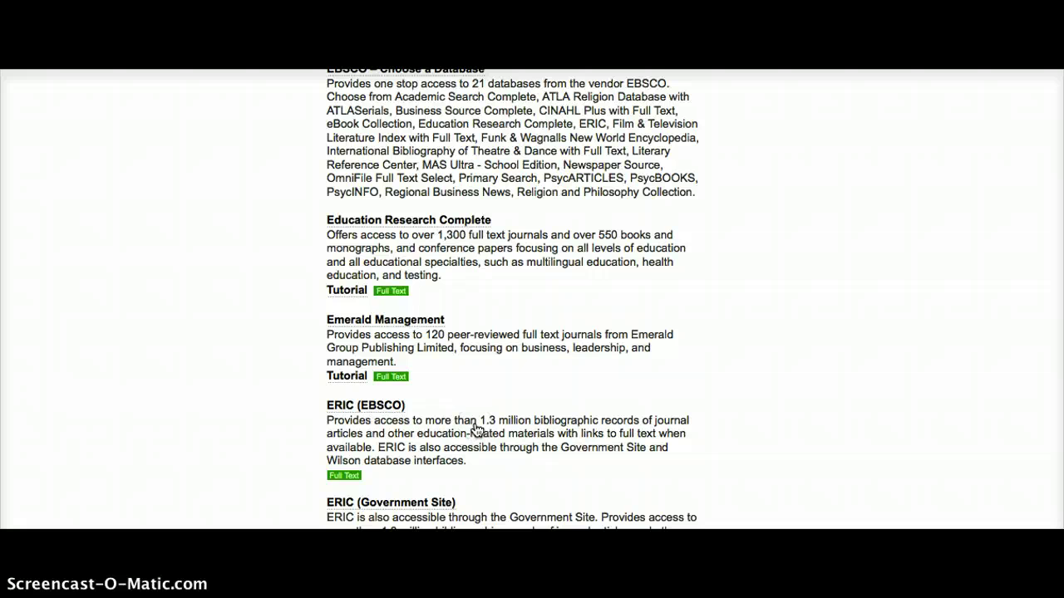
Open the EBSCO – Choose a Database entry and continue with Academic Search Complete selected
scroll(476, 428, "up", 1)
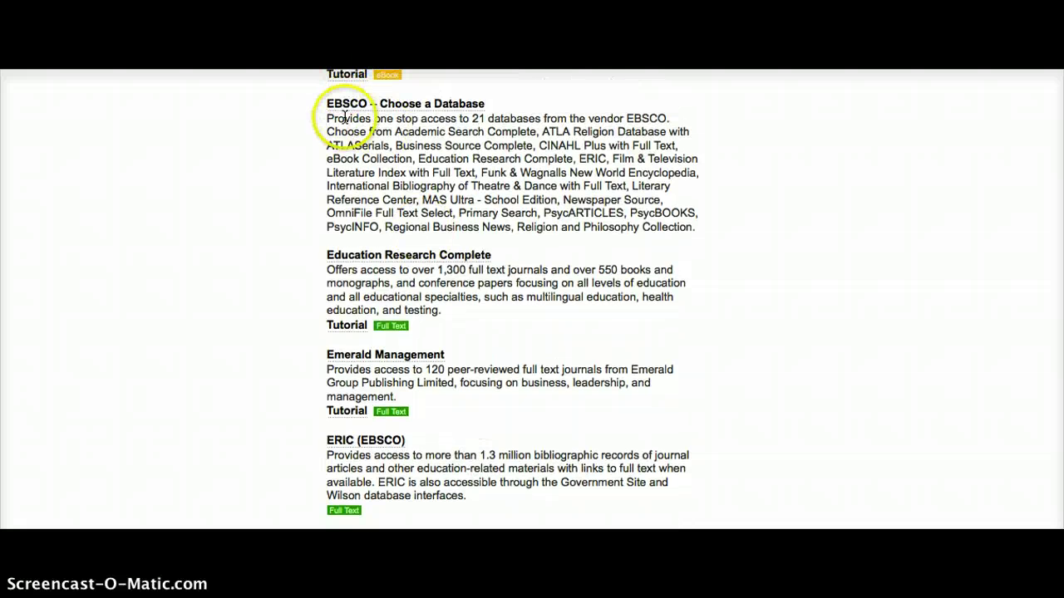
left_click(353, 109)
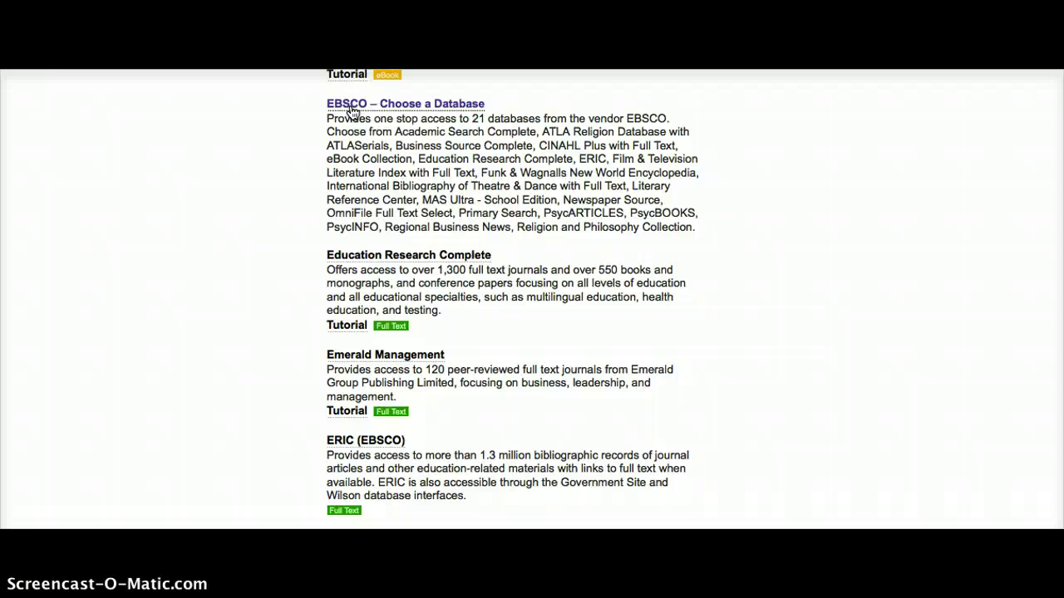
left_click(352, 109)
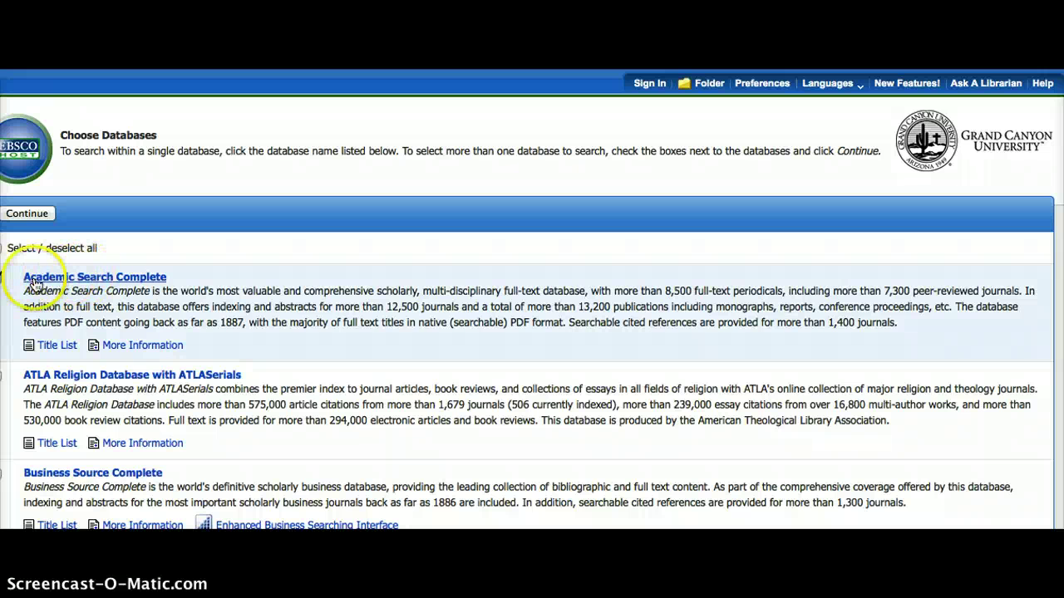
left_click(32, 215)
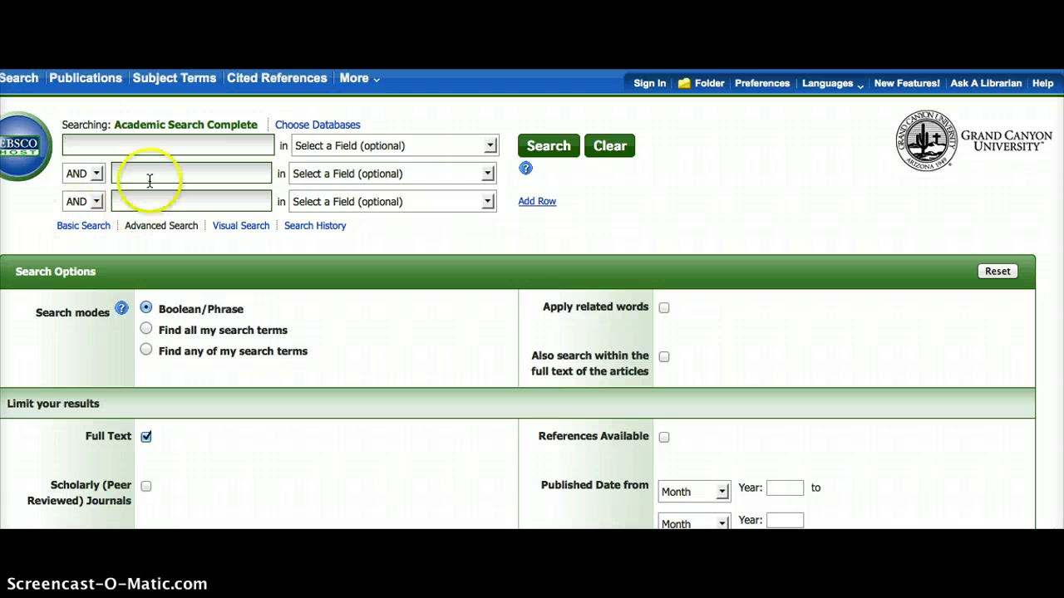
Search Academic Search Complete for "leadership" with the search field left unspecified
left_click(92, 145)
type("leadership")
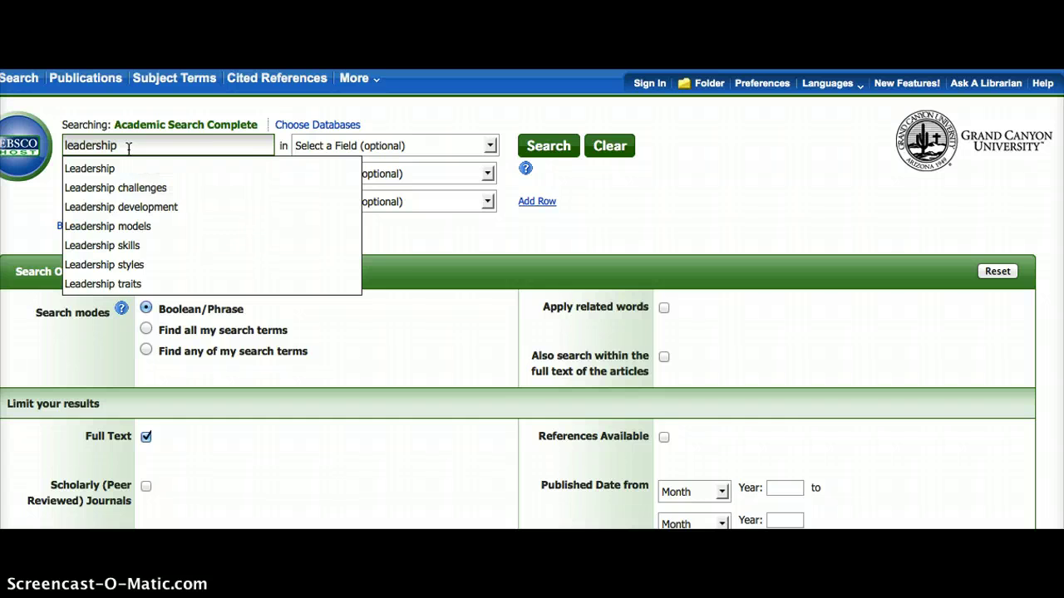
key("Return")
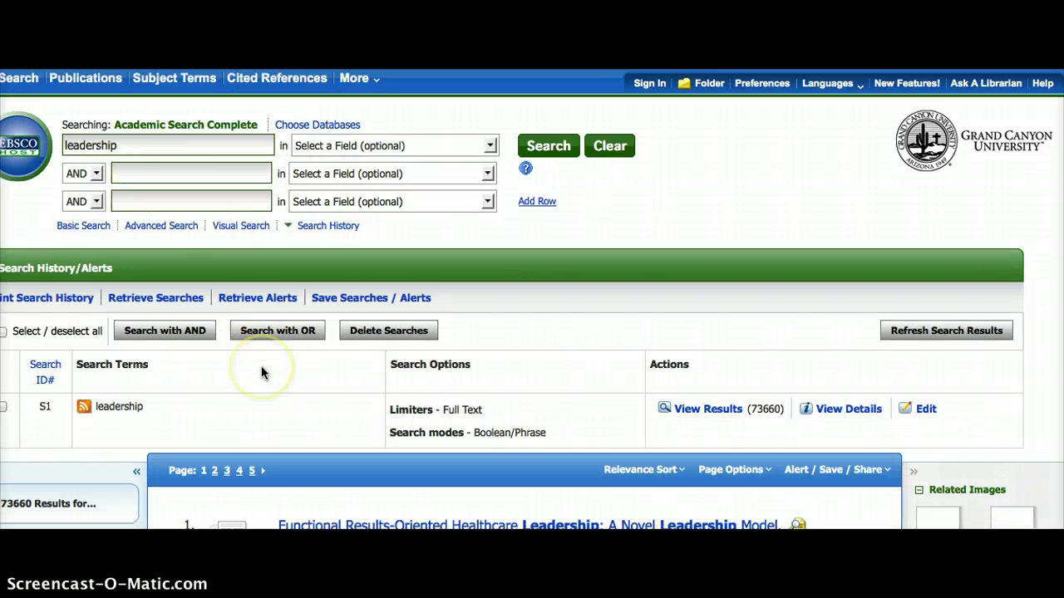
Limit the leadership results to scholarly (peer reviewed) journals with publication dates from 2001 to 2012
scroll(261, 367, "down", 5)
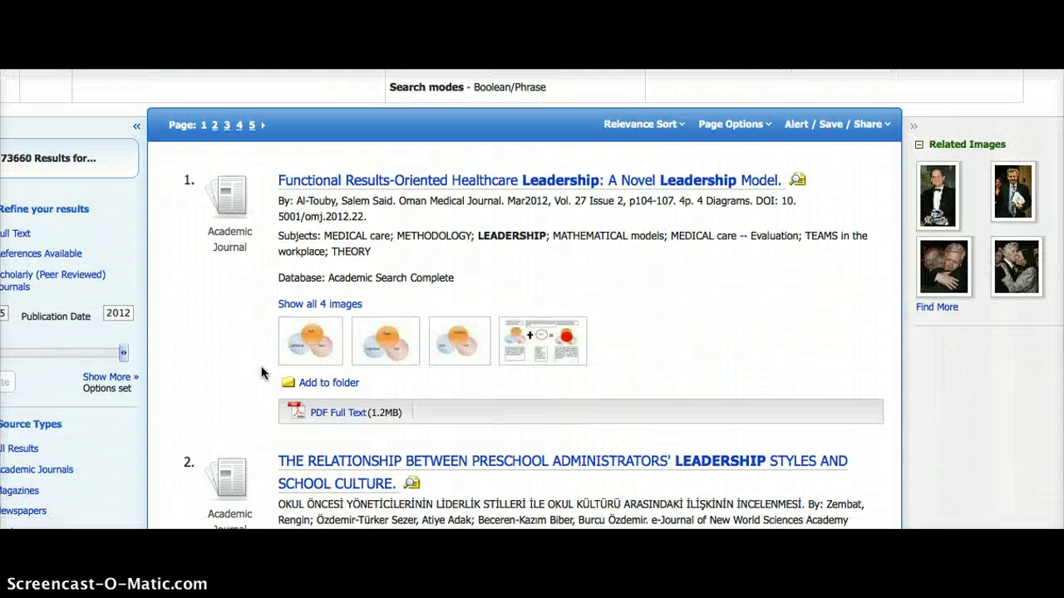
scroll(261, 373, "down", 4)
scroll(261, 373, "up", 1)
scroll(261, 373, "down", 3)
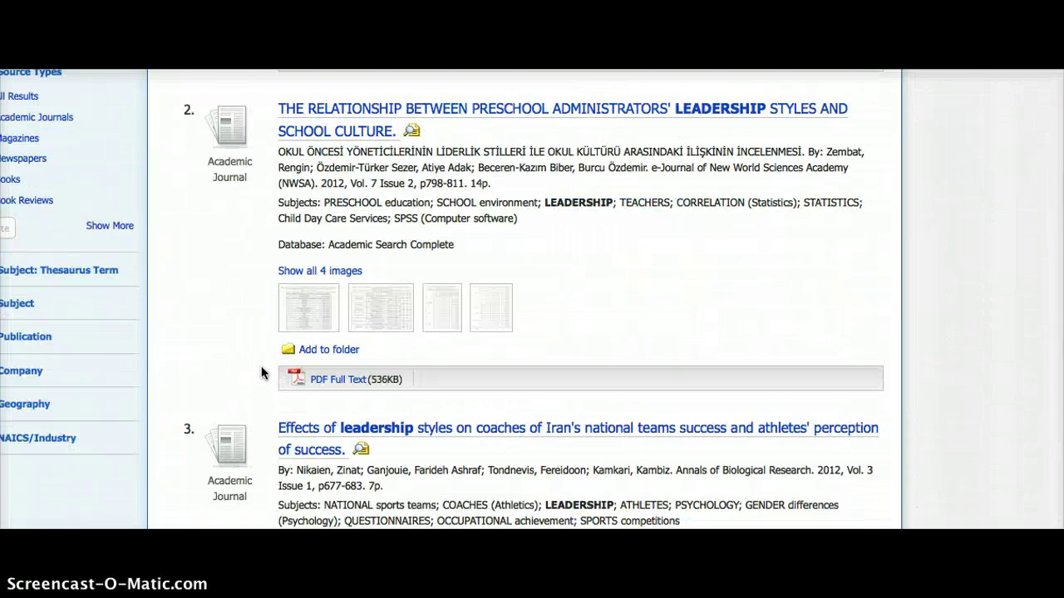
scroll(261, 373, "up", 3)
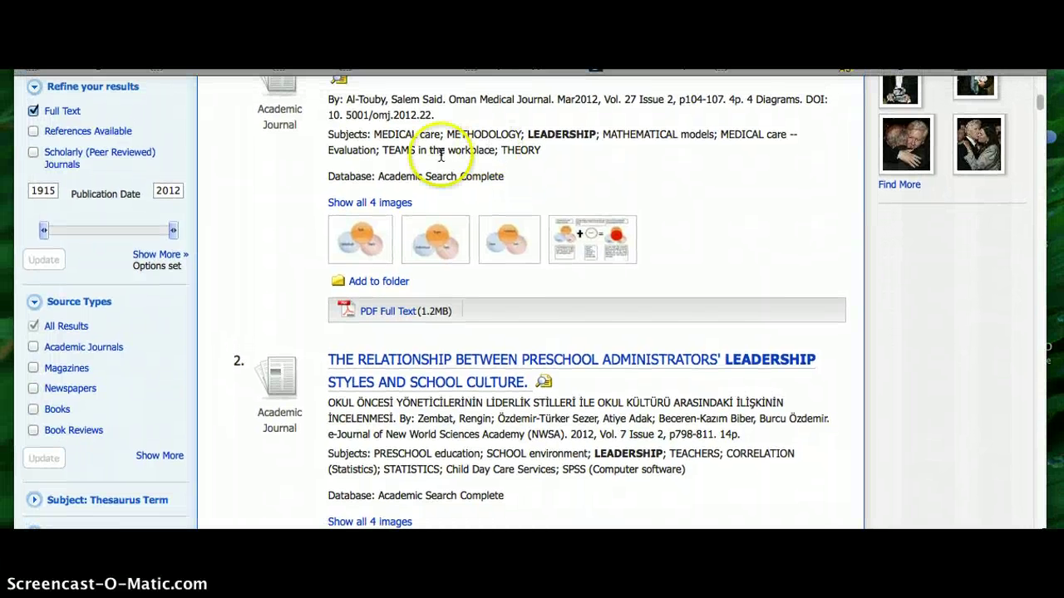
scroll(98, 149, "up", 3)
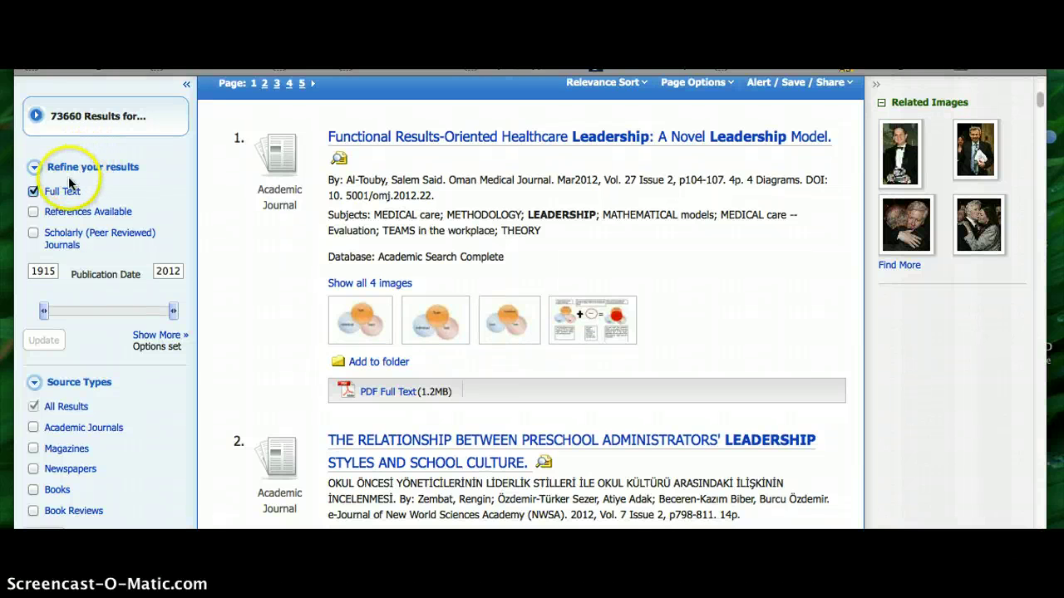
left_click(33, 235)
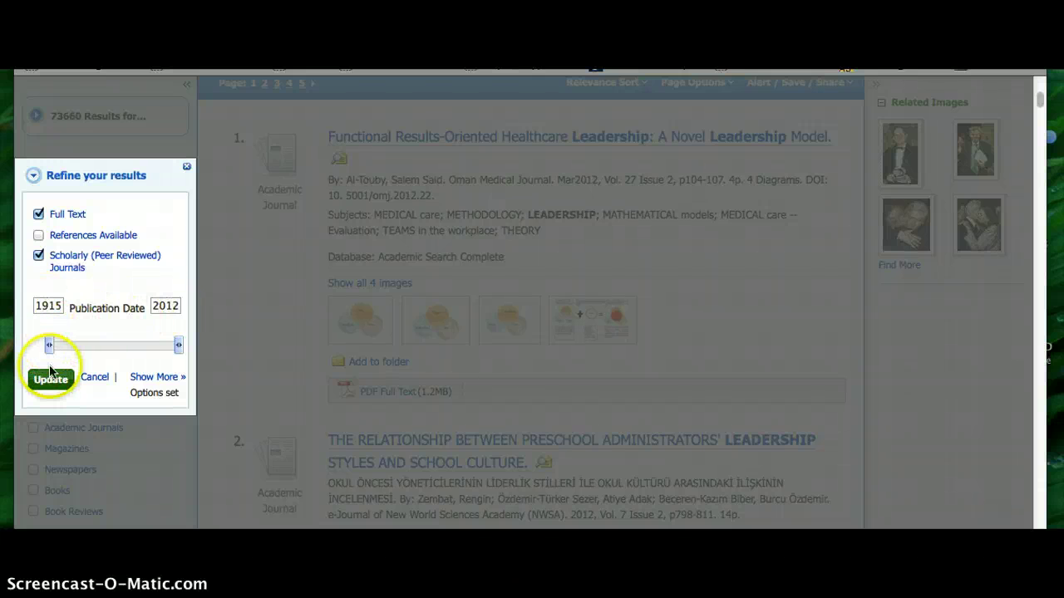
left_click_drag(49, 345, 163, 350)
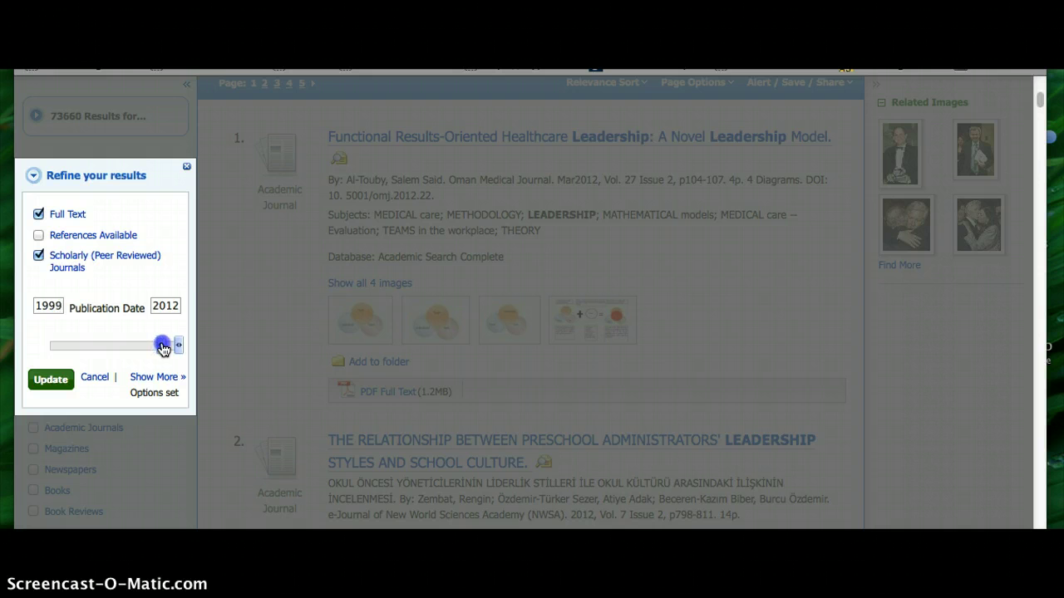
left_click_drag(163, 349, 169, 347)
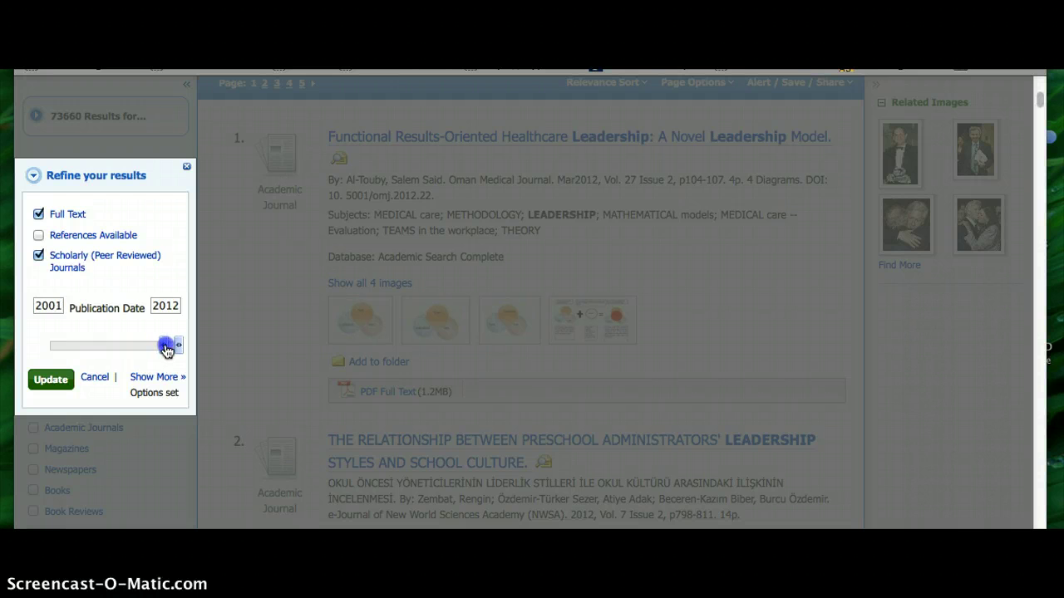
left_click(51, 380)
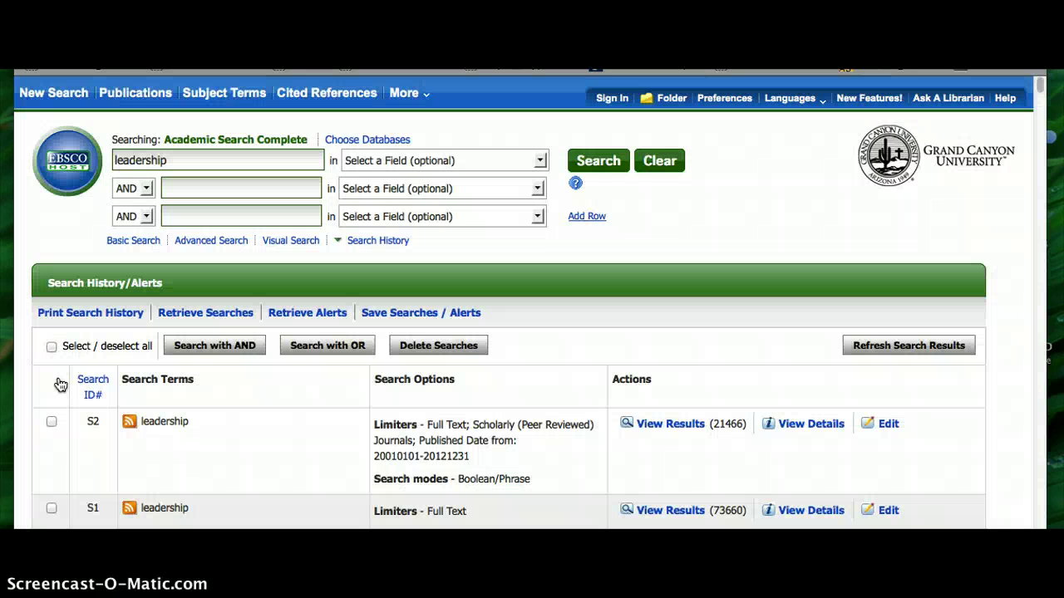
Look through the refined results and open the record of "Functional Results-Oriented Healthcare Leadership: A Novel Leadership Model."
left_click(176, 378)
scroll(238, 388, "down", 3)
scroll(239, 384, "down", 8)
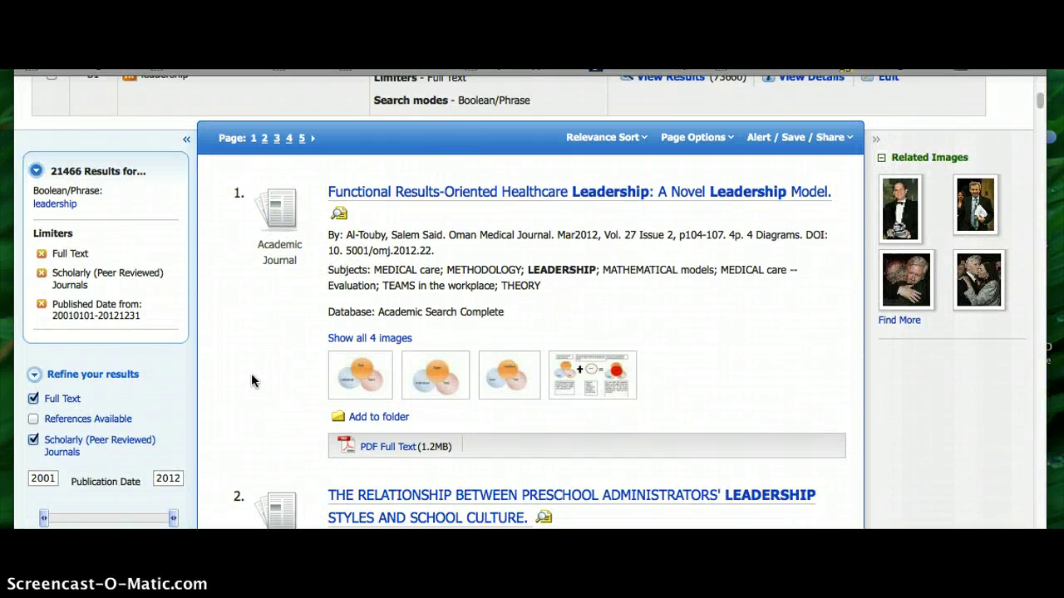
scroll(253, 381, "down", 12)
scroll(254, 379, "up", 11)
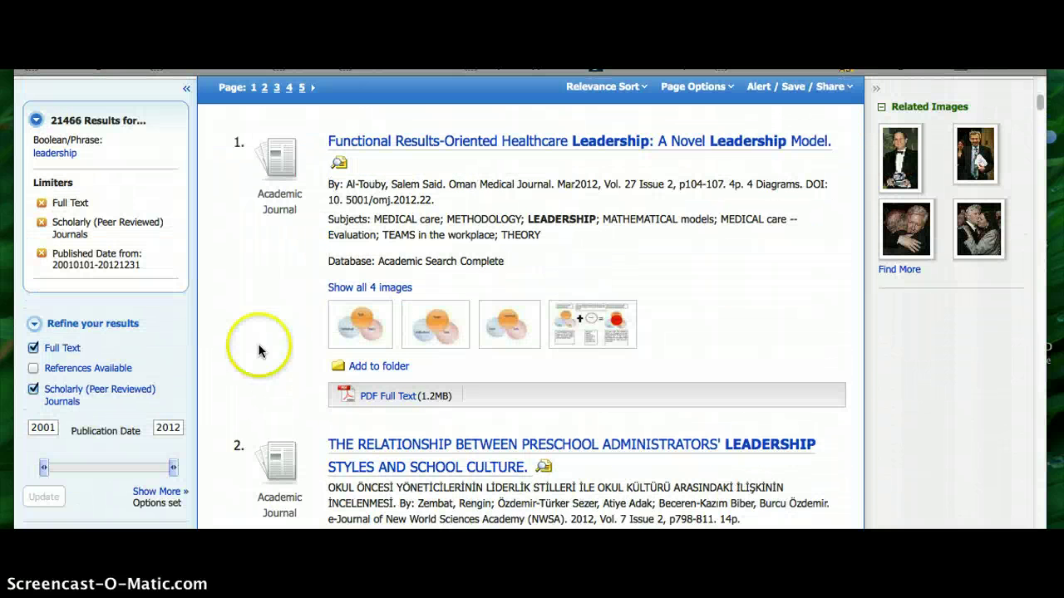
left_click(413, 140)
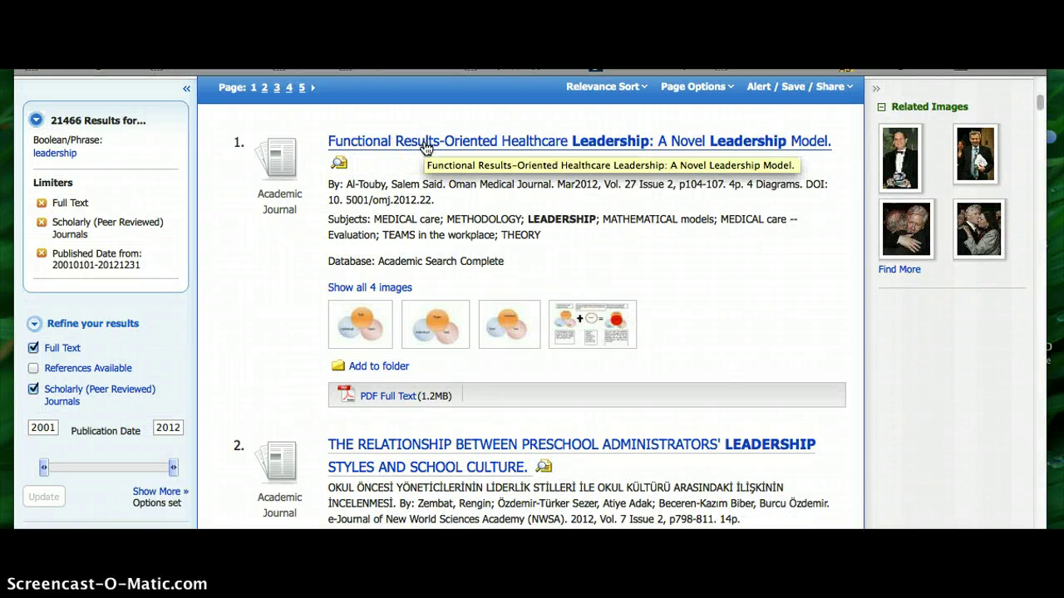
left_click(425, 144)
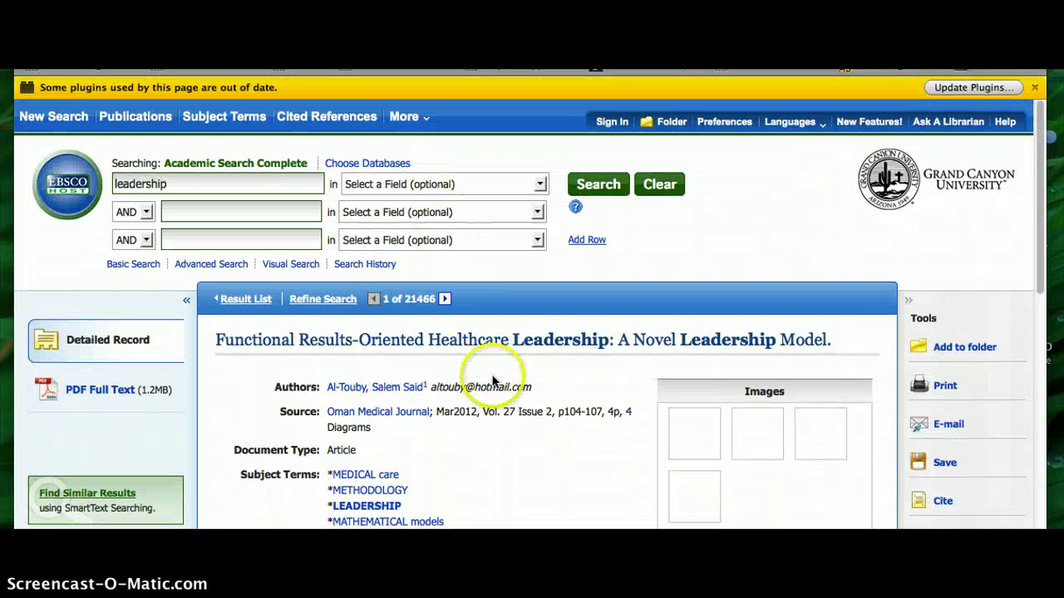
Review the article's detailed record, then copy its APA citation into the blank Microsoft Word document
scroll(493, 381, "down", 1)
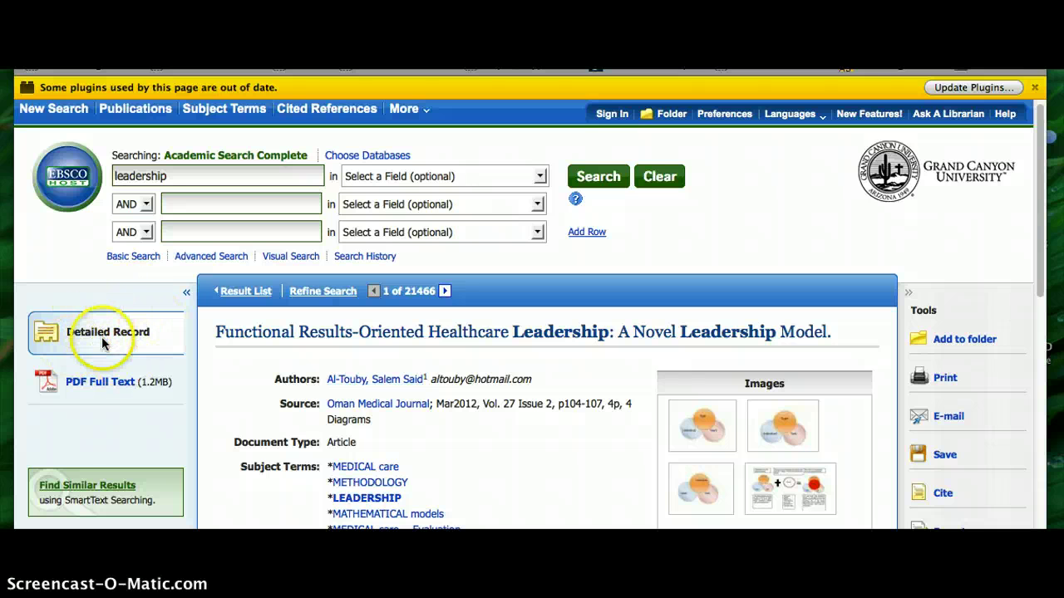
scroll(423, 380, "down", 5)
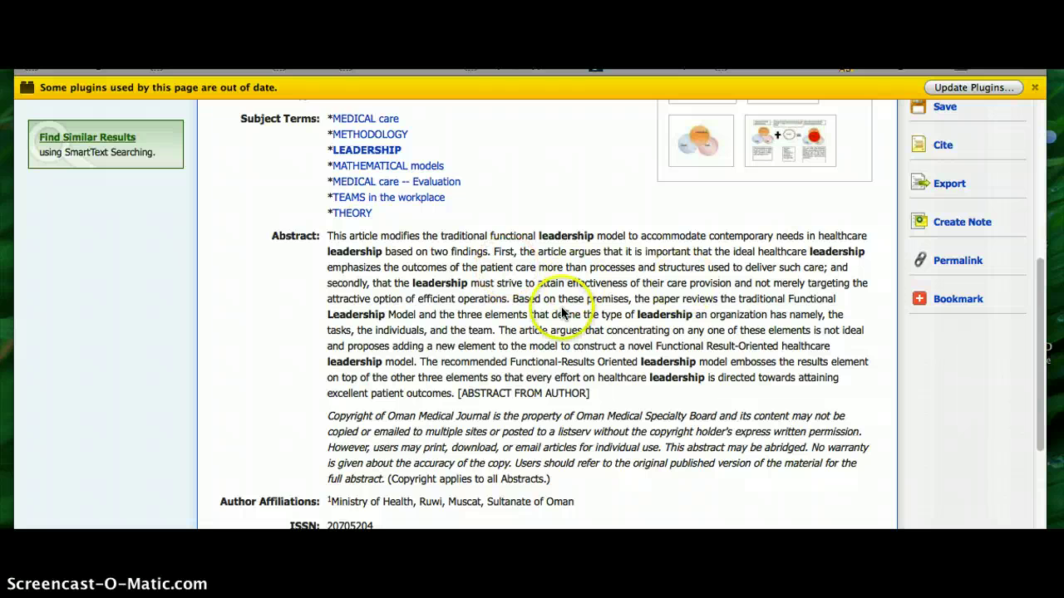
scroll(563, 313, "down", 1)
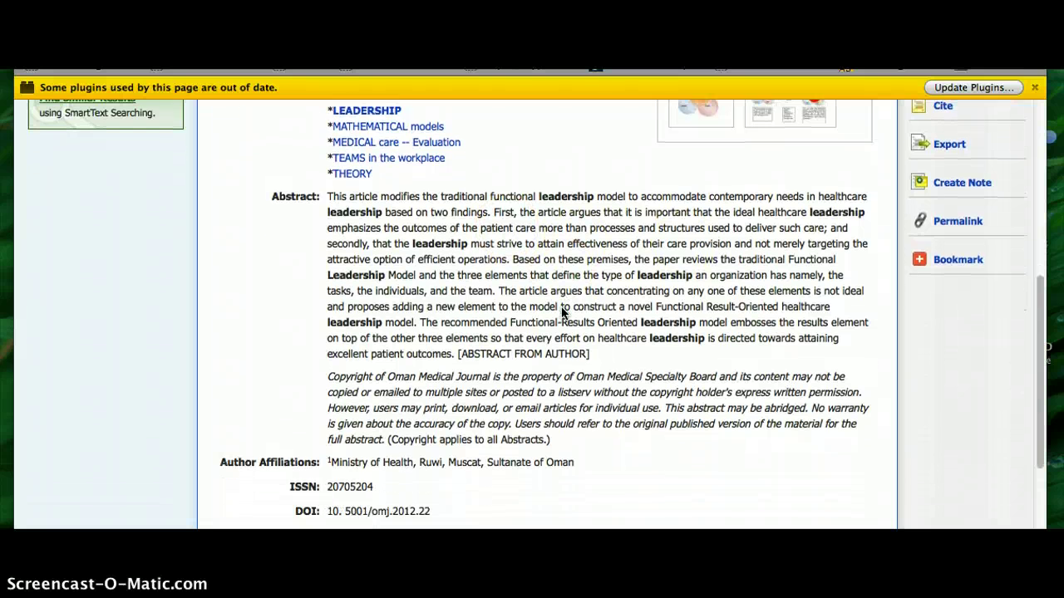
scroll(561, 311, "down", 8)
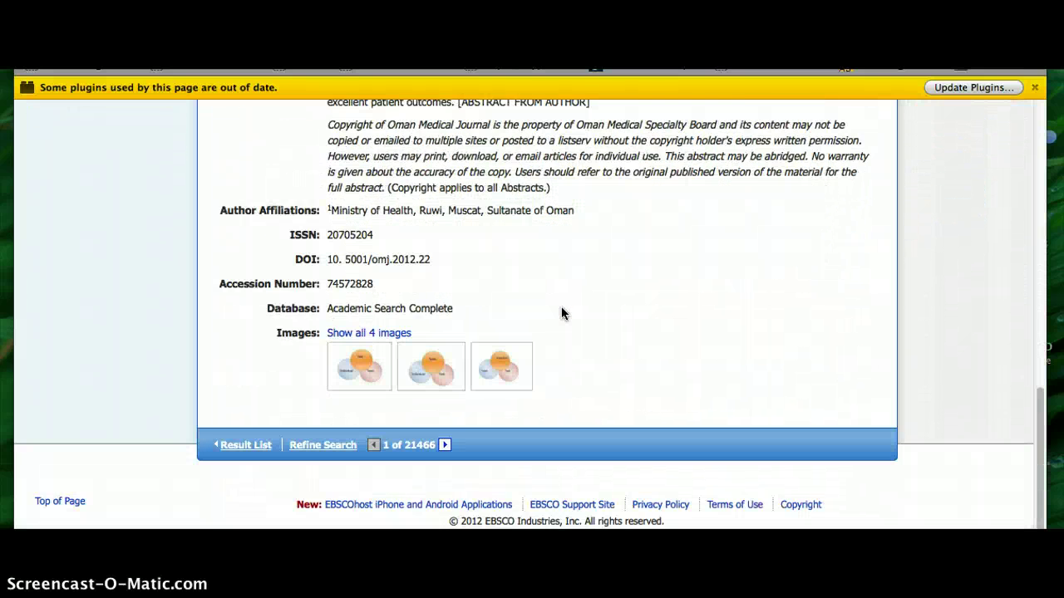
scroll(561, 312, "up", 20)
scroll(561, 311, "down", 4)
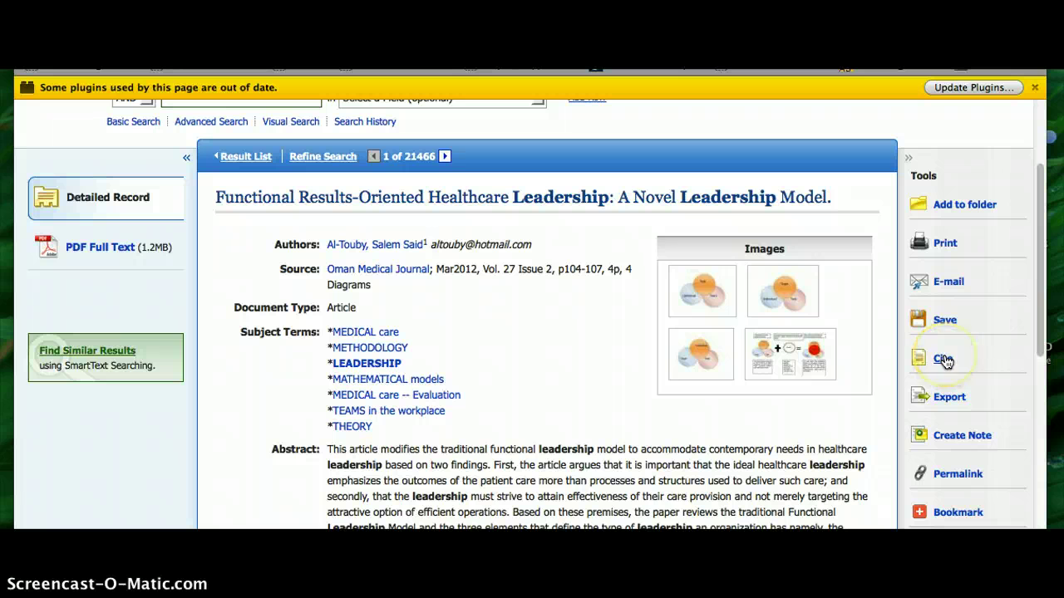
left_click(943, 359)
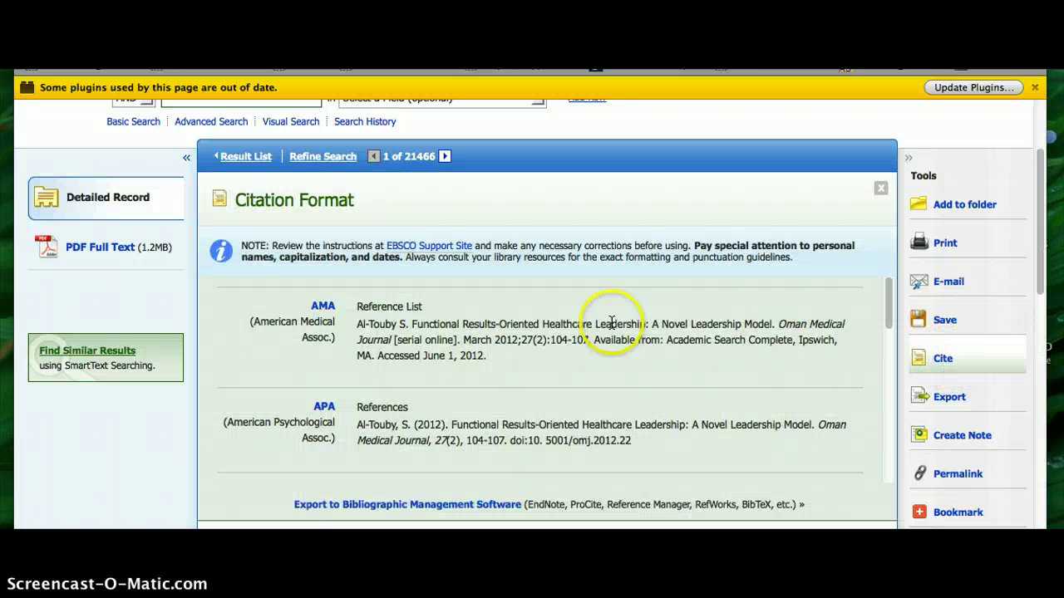
scroll(549, 385, "down", 3)
left_click_drag(631, 369, 358, 349)
key("super+c")
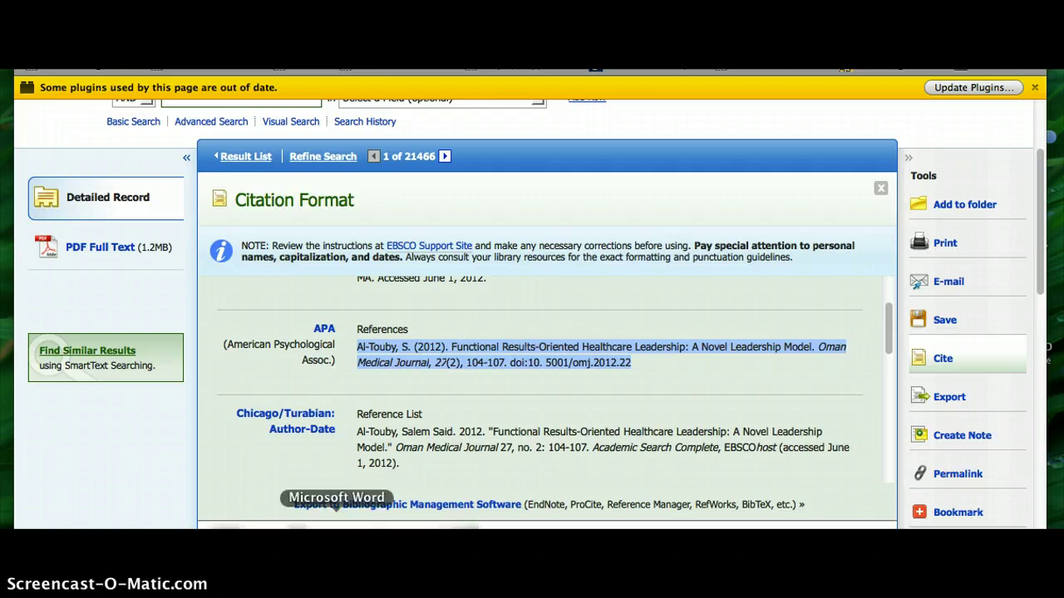
left_click(336, 525)
key("super+v")
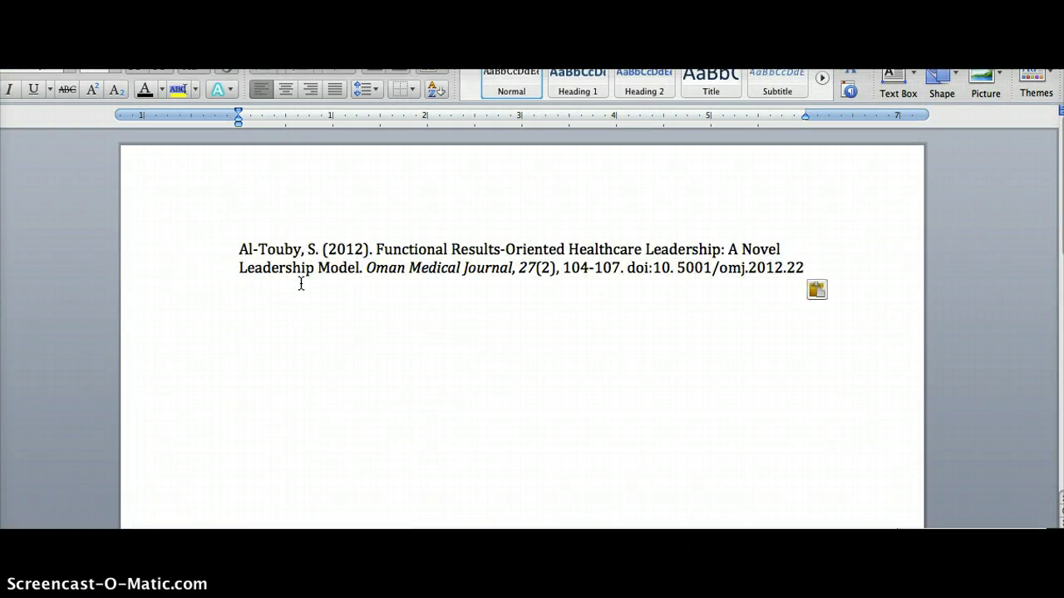
Give the pasted reference a hanging indent of about 0.5 inch and switch back to the article record in Firefox
left_click(239, 249)
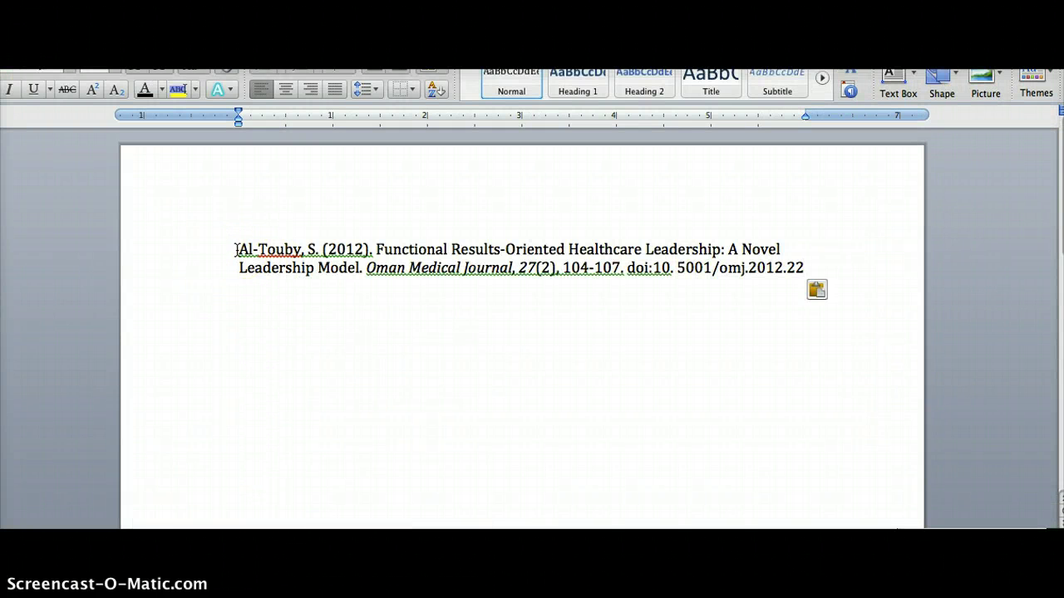
left_click(237, 268)
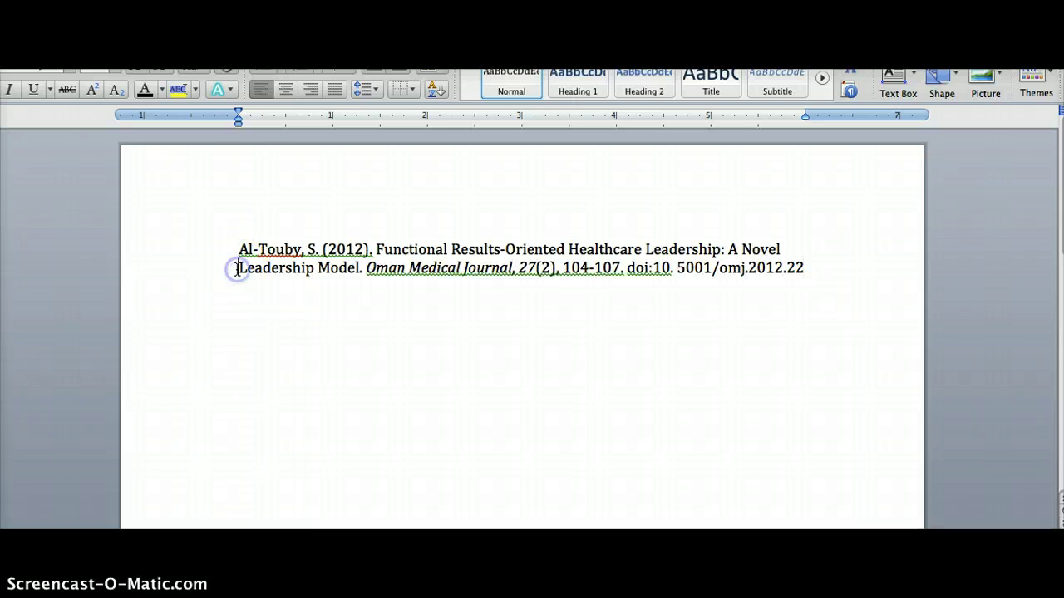
left_click_drag(238, 115, 285, 118)
left_click_drag(449, 285, 219, 238)
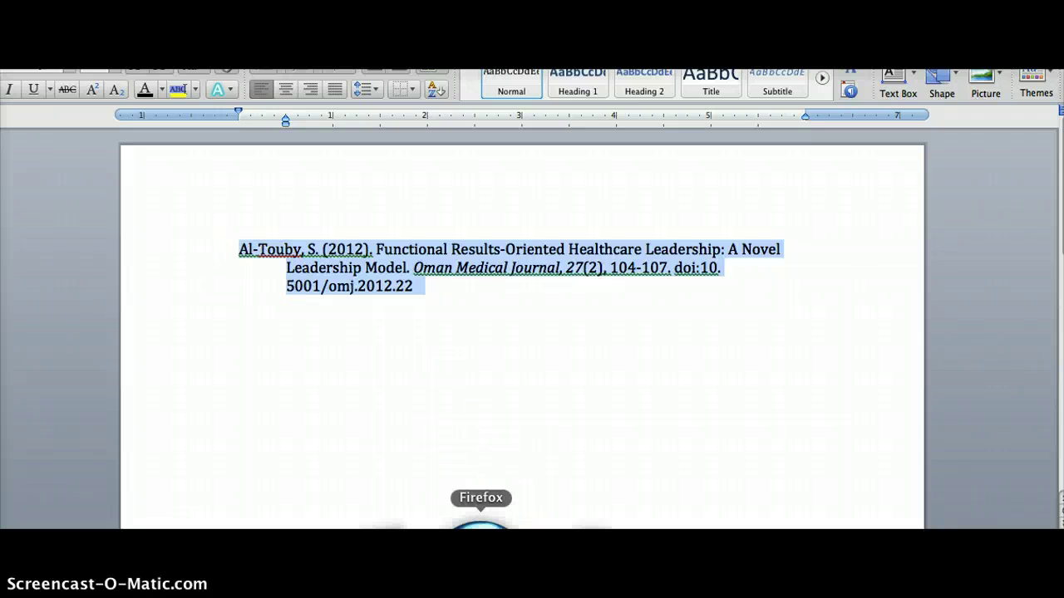
left_click(481, 525)
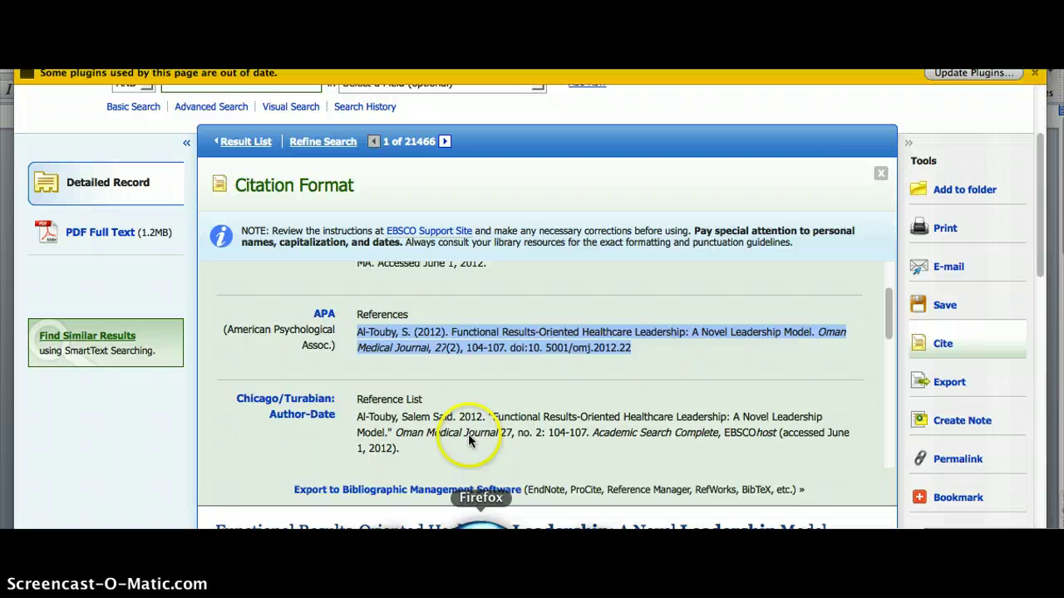
Close the citation formats and look through the article's subject terms, abstract and publication details in its detailed record
left_click(880, 176)
scroll(415, 417, "down", 1)
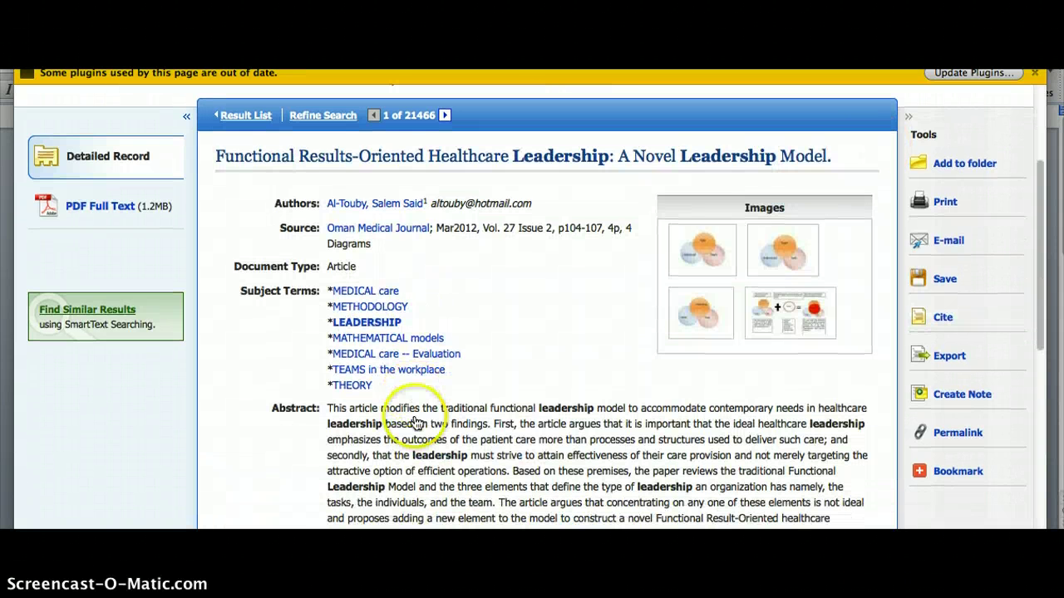
scroll(500, 355, "down", 3)
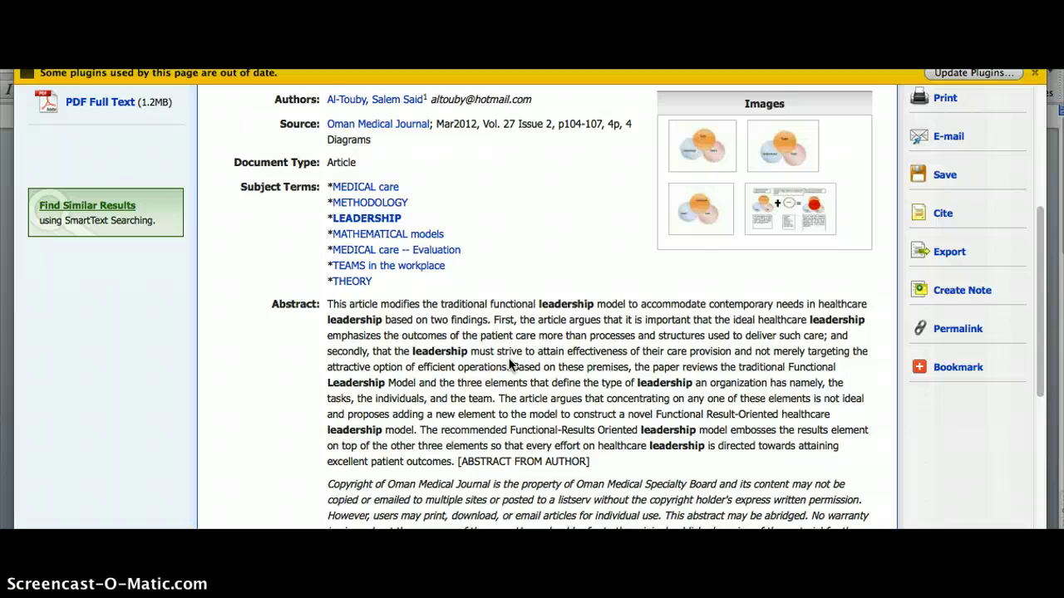
scroll(510, 364, "down", 2)
scroll(510, 364, "up", 7)
scroll(511, 364, "down", 7)
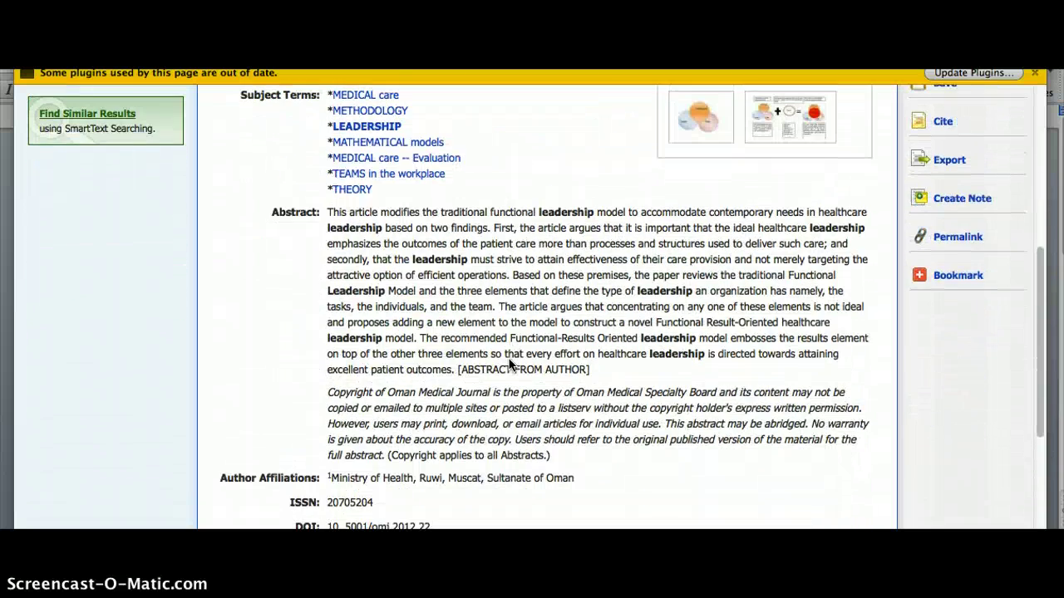
scroll(510, 364, "up", 3)
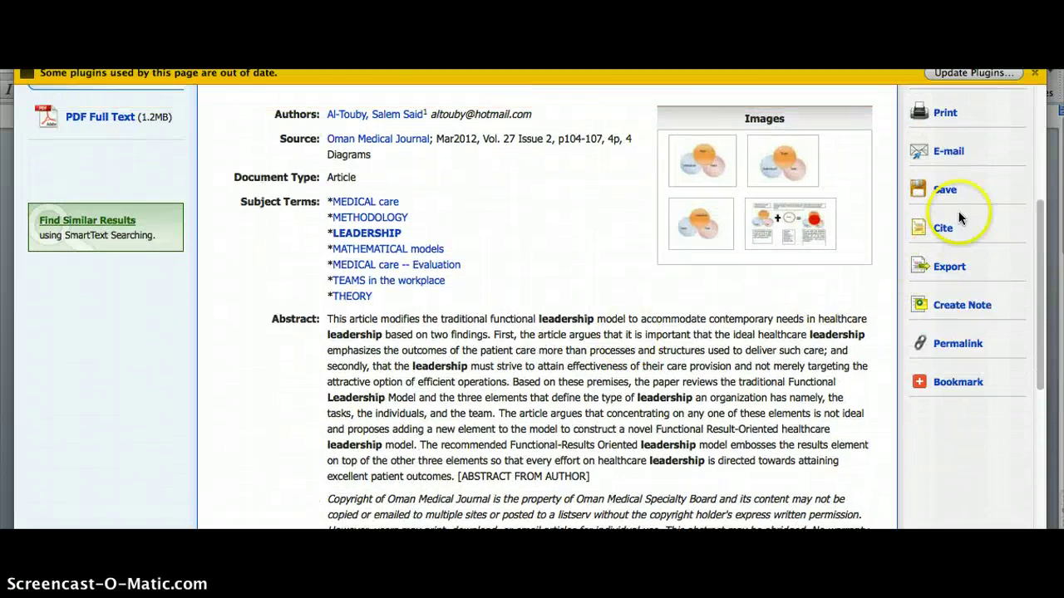
scroll(505, 254, "up", 3)
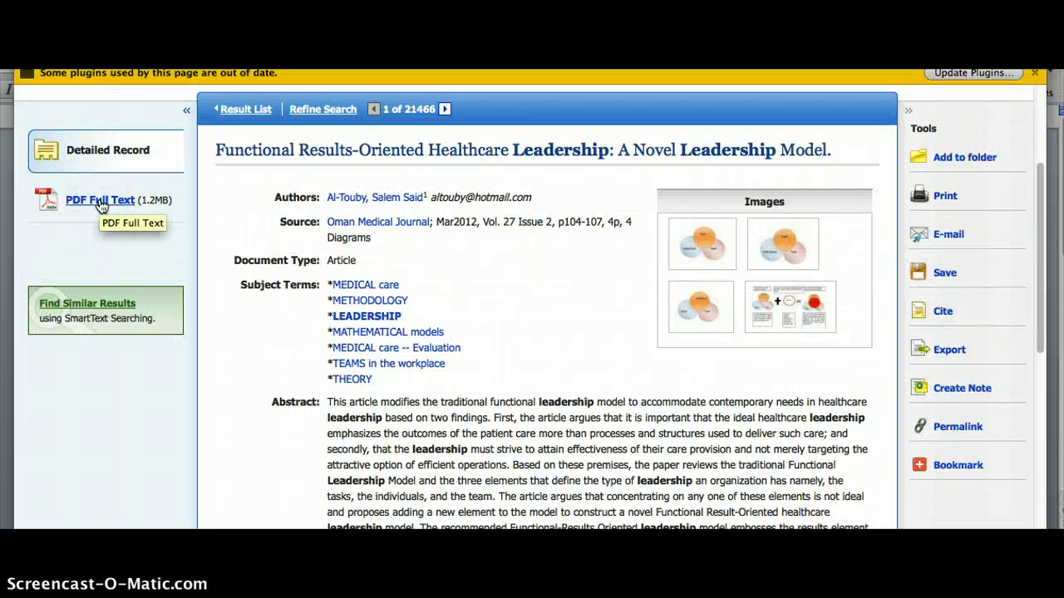
Open the article's PDF full text, dismissing the PDF Browser Plugin license request without a code and postponing the plugin update
left_click(100, 205)
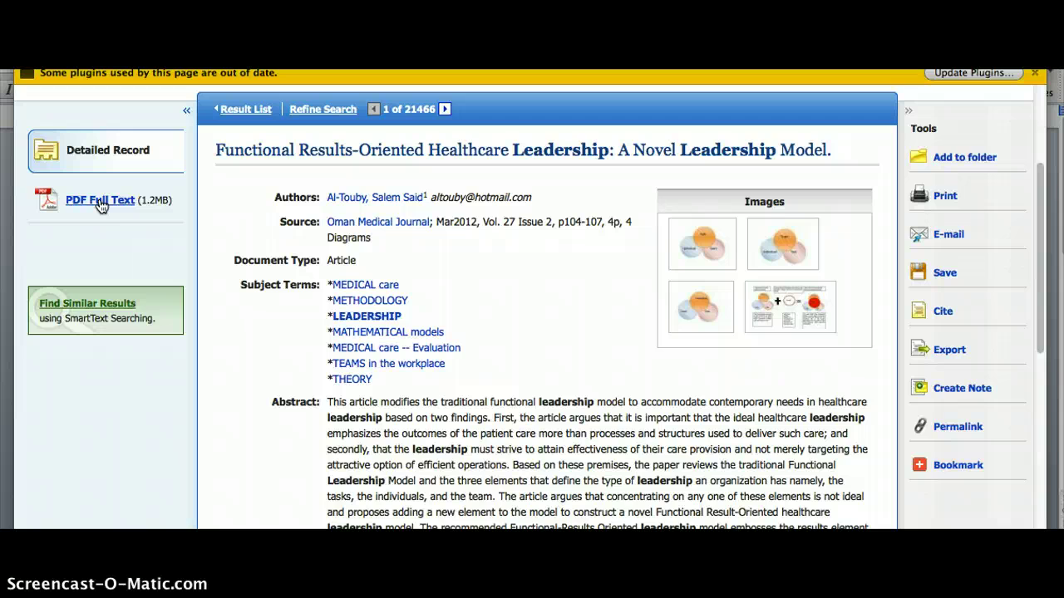
left_click(99, 203)
left_click(441, 283)
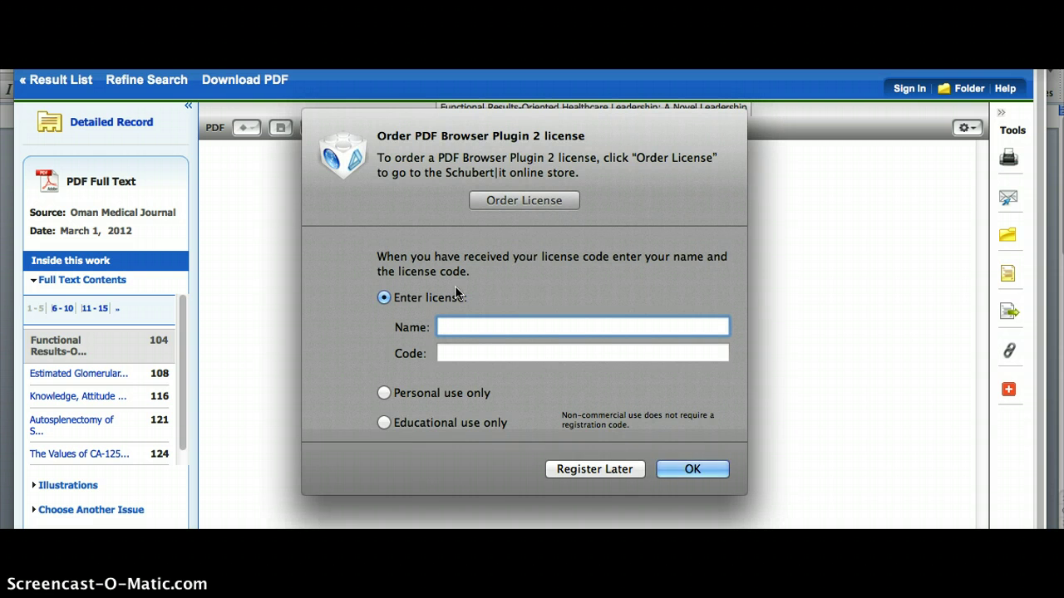
left_click(685, 468)
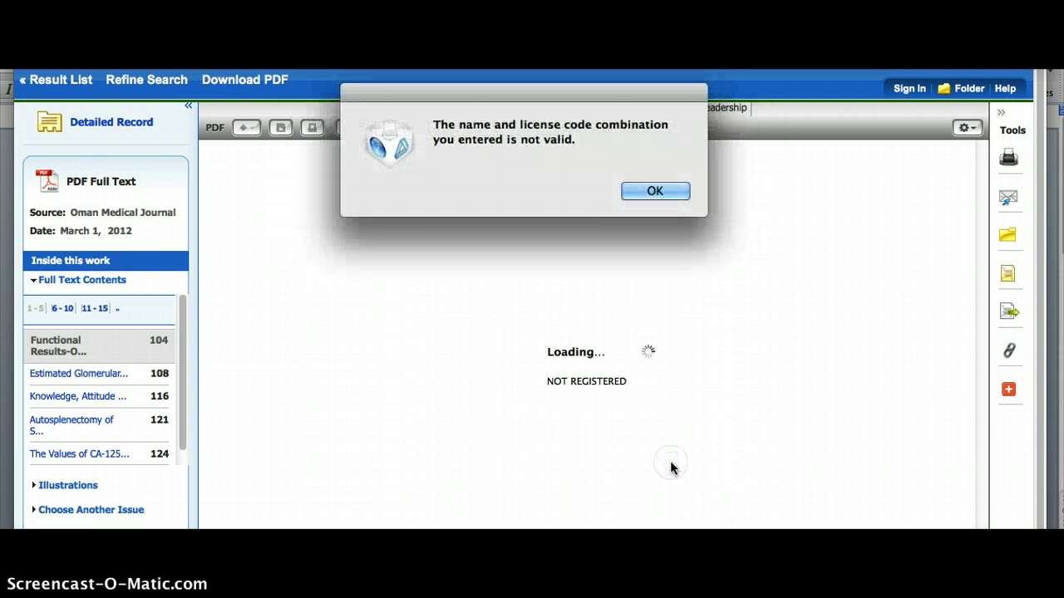
left_click(648, 190)
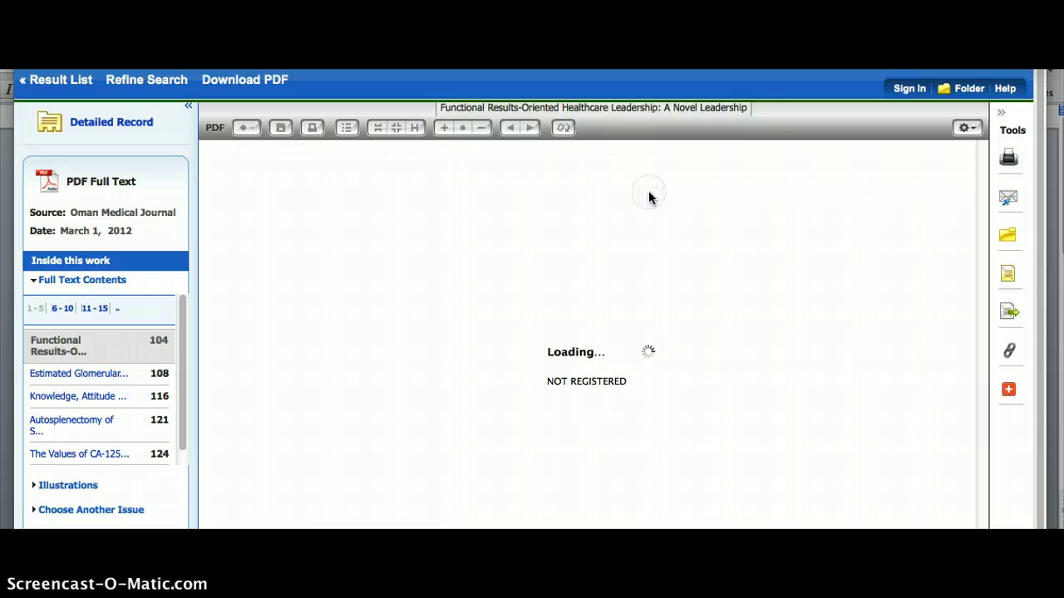
left_click(542, 215)
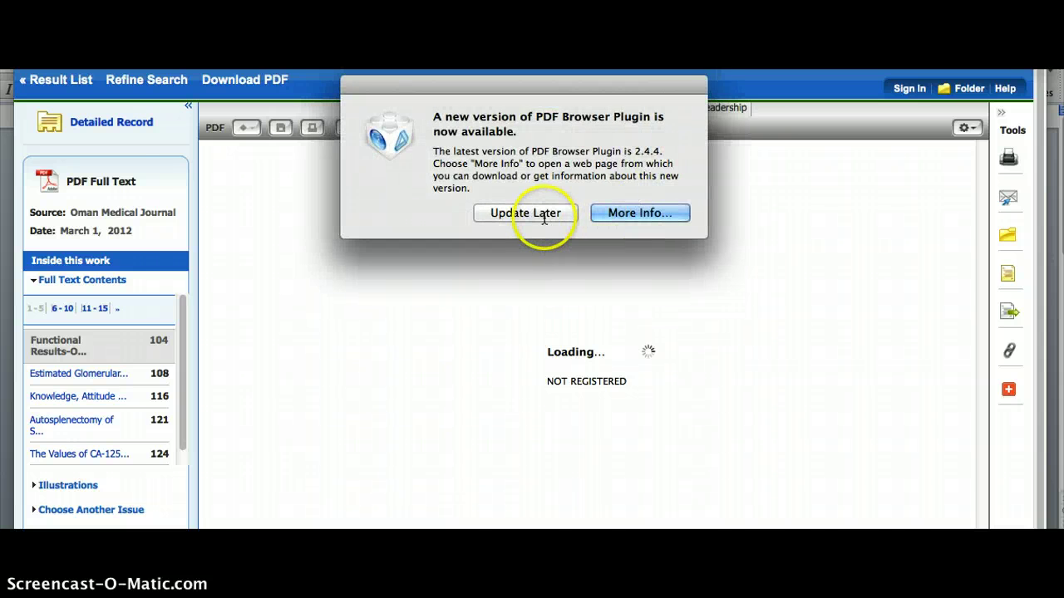